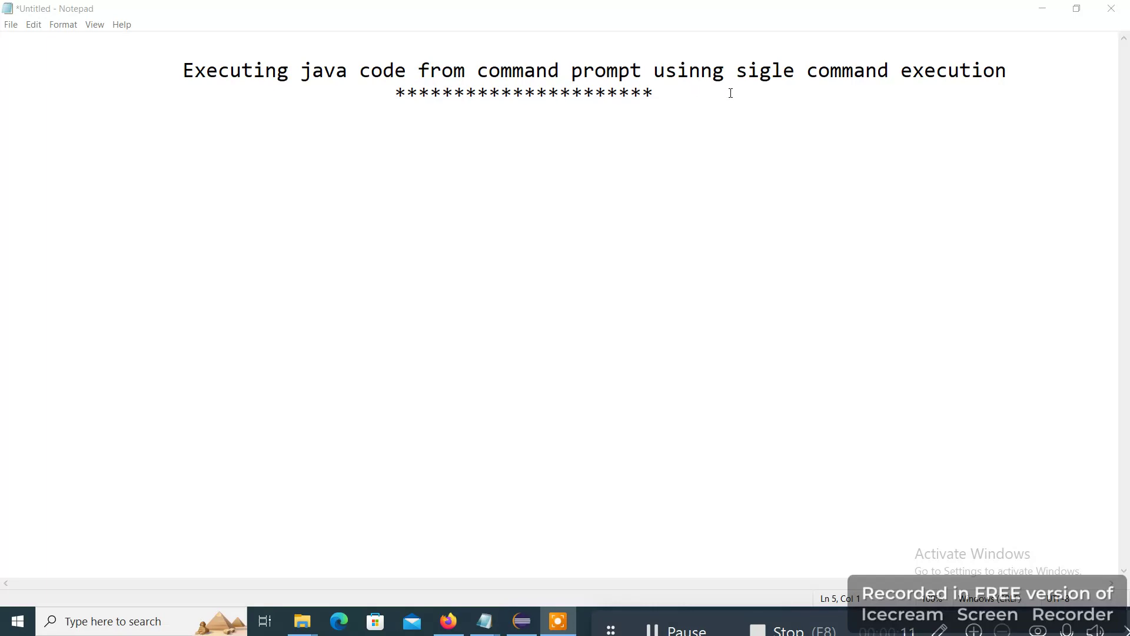
Step: Correct 'usinng' to 'using' in the Notepad heading and start a new line below the asterisks
{"action": "left_click", "coordinate": [700, 71]}
{"action": "key", "text": "BackSpace"}
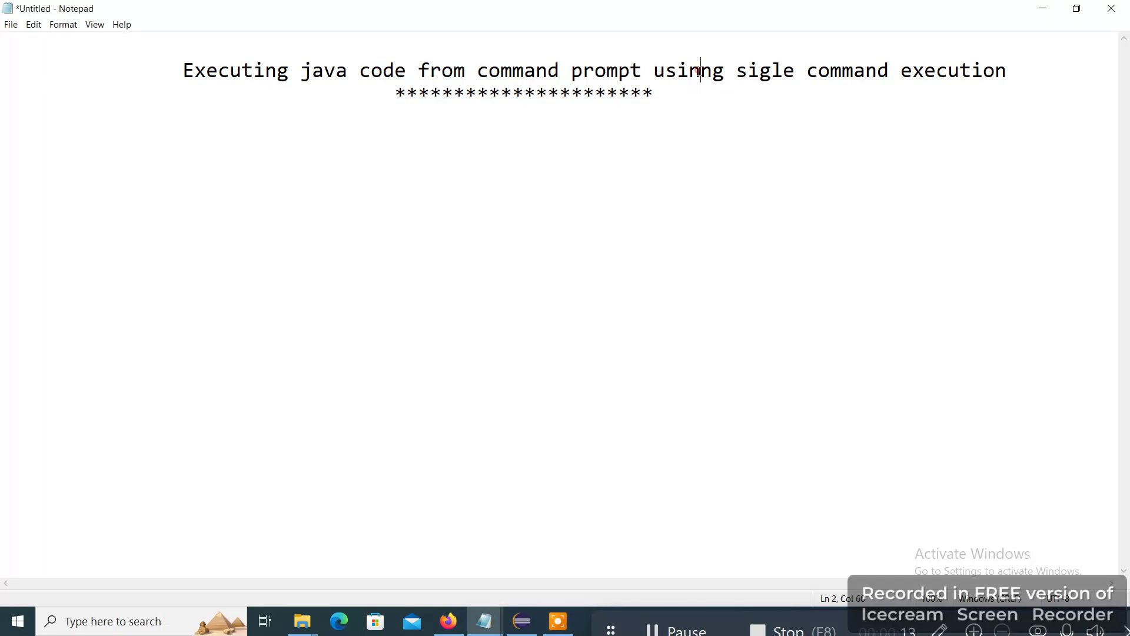
{"action": "key", "text": "BackSpace"}
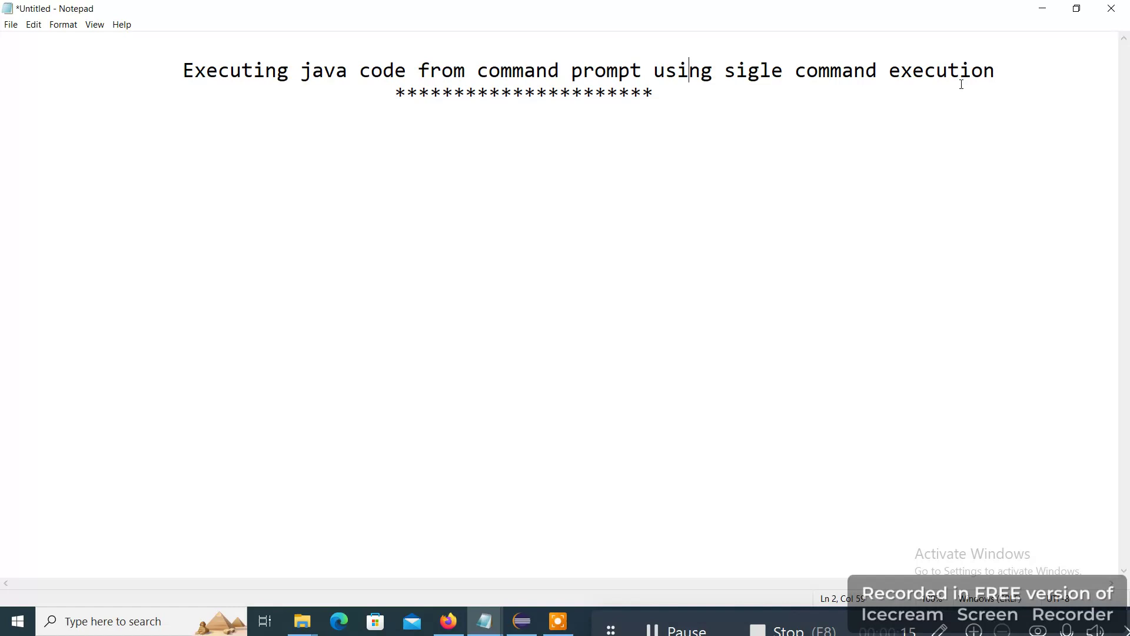
{"action": "left_click", "coordinate": [685, 110]}
{"action": "left_click", "coordinate": [666, 95]}
{"action": "key", "text": "Return"}
{"action": "key", "text": "Return"}
{"action": "type", "text": "java"}
{"action": "type", "text": "c "}
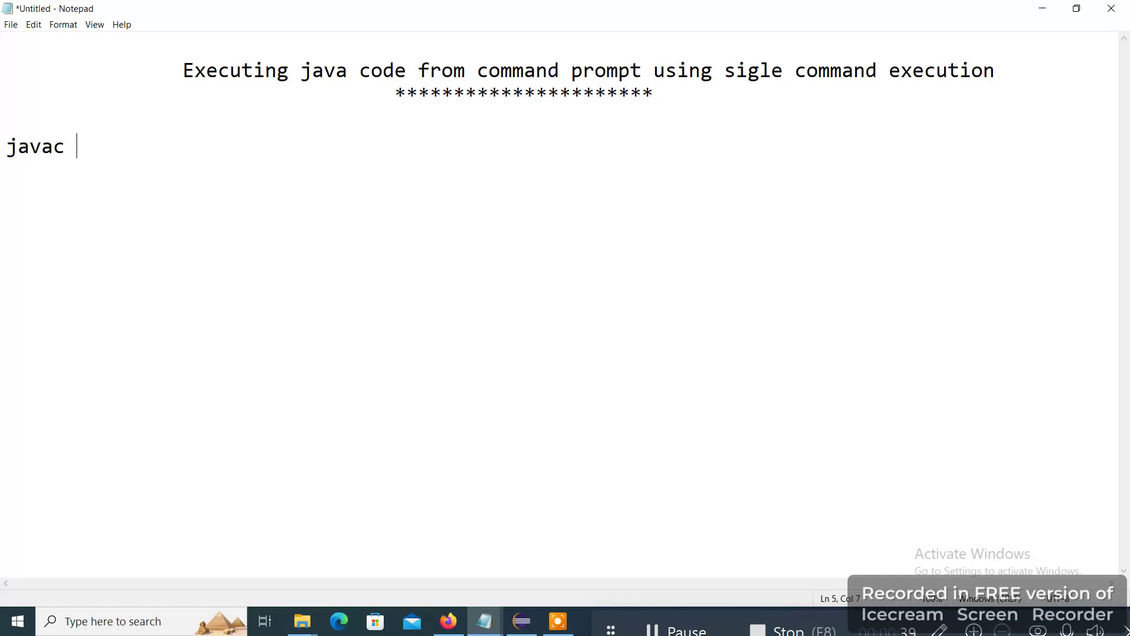
{"action": "type", "text": "i"}
{"action": "type", "text": "filenam"}
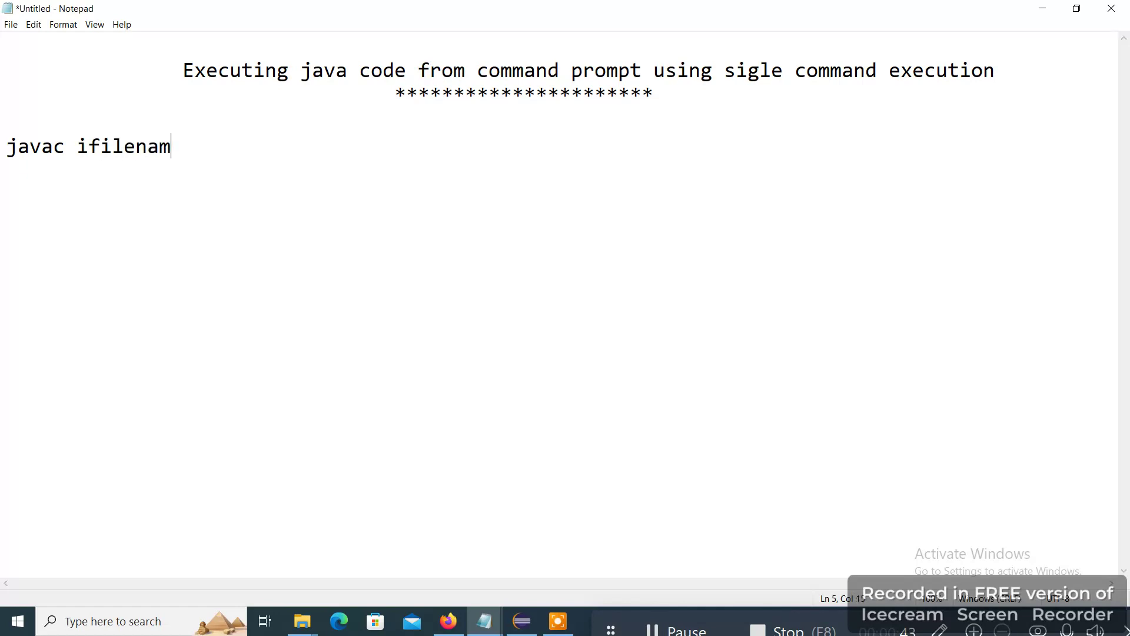
{"action": "type", "text": "e.java"}
Step: Enter 'javac ifilename.java' and 'java filenme.java' on separate lines under the heading
{"action": "key", "text": "Return"}
{"action": "type", "text": "java "}
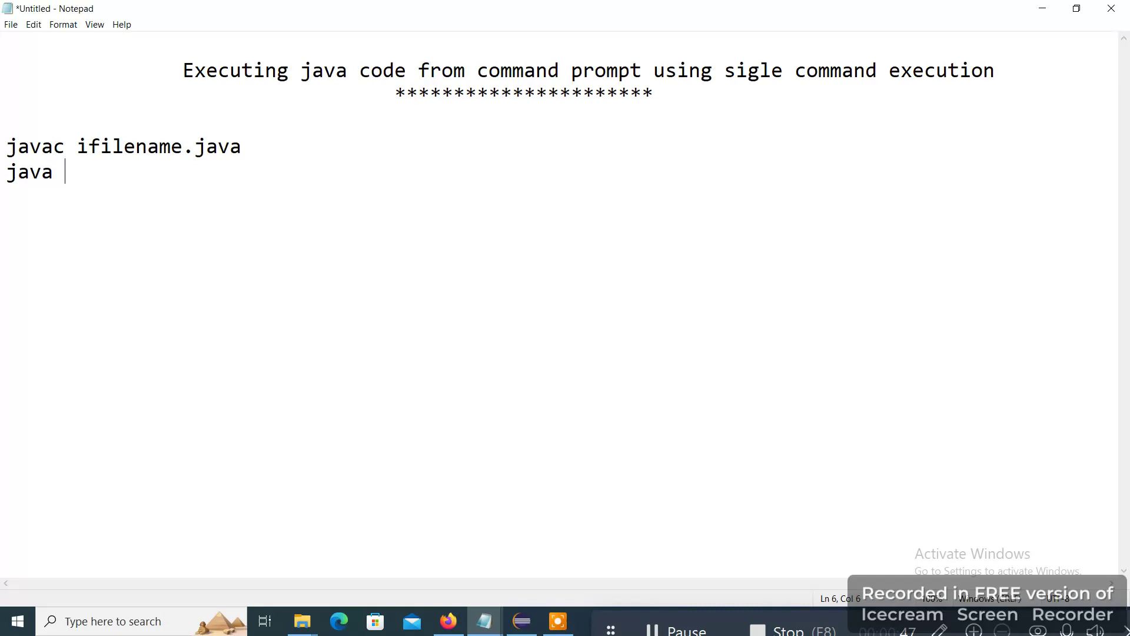
{"action": "type", "text": "file"}
{"action": "type", "text": "nme.ja"}
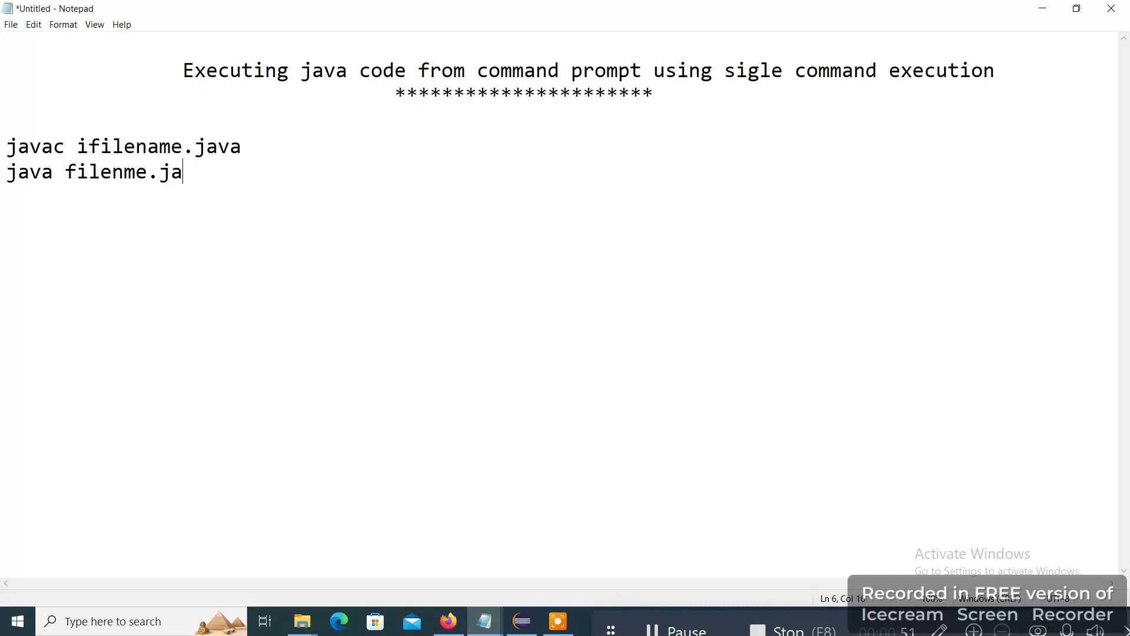
{"action": "type", "text": "va"}
{"action": "key", "text": "Return"}
Step: Delete the 'javac ifilename.java' line from the Notepad text
{"action": "left_click", "coordinate": [250, 145]}
{"action": "key", "text": "BackSpace"}
{"action": "key", "text": "BackSpace"}
{"action": "key", "text": "BackSpace"}
{"action": "key", "text": "BackSpace"}
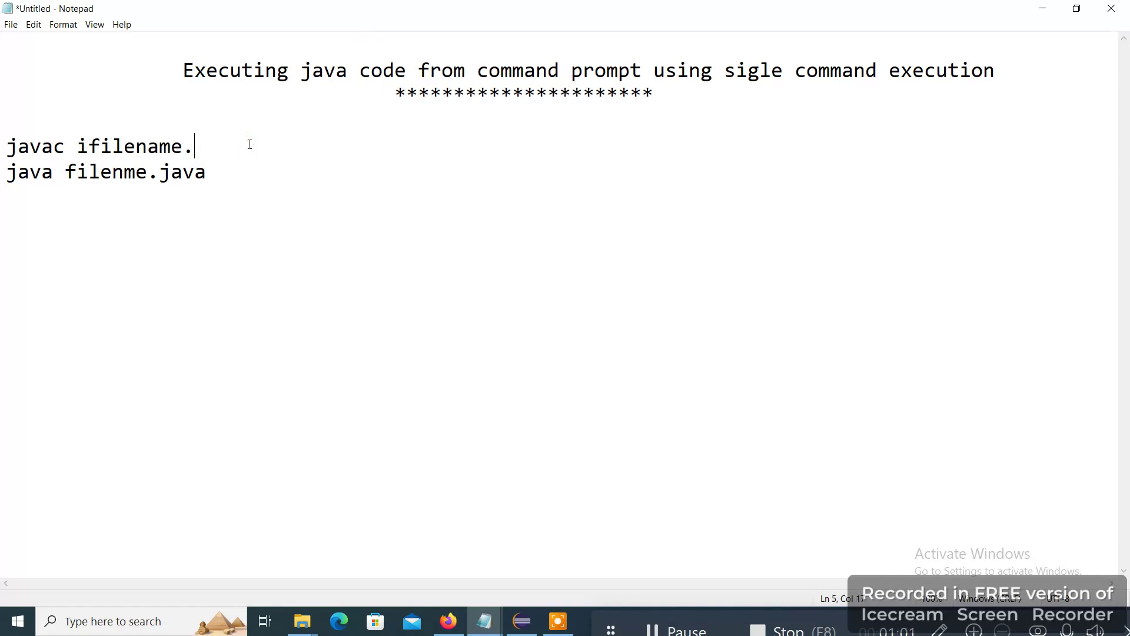
{"action": "key", "text": "BackSpace"}
{"action": "key", "text": "BackSpace"}
{"action": "key", "text": "BackSpace"}
{"action": "key", "text": "BackSpace"}
{"action": "key", "text": "BackSpace"}
{"action": "key", "text": "BackSpace"}
{"action": "key", "text": "BackSpace"}
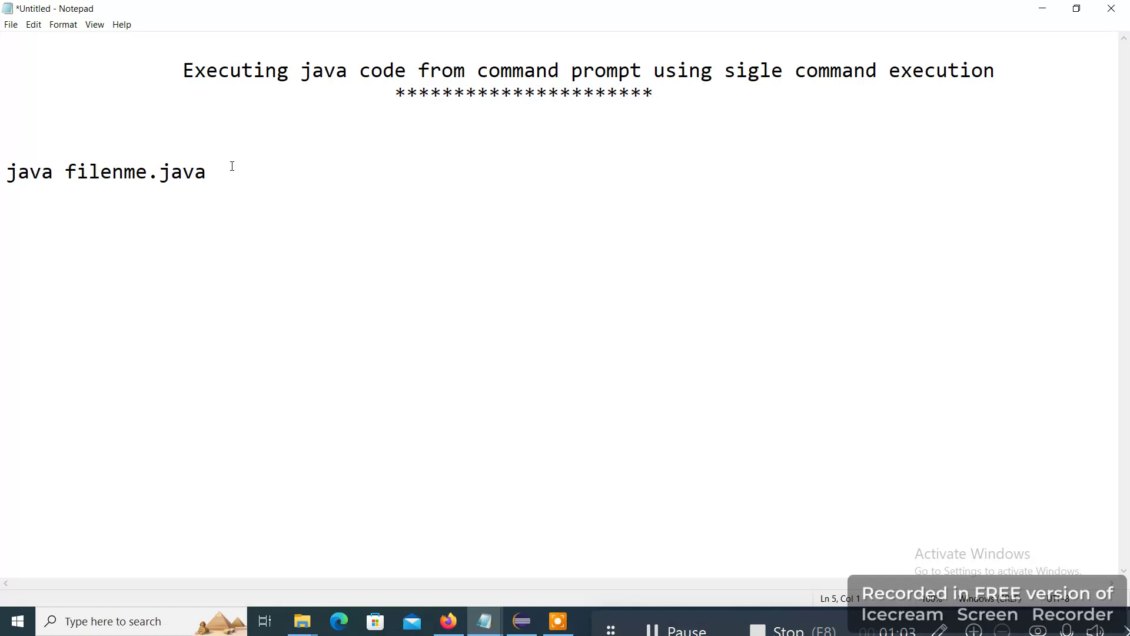
Step: Select the remaining 'java filenme.java' line and switch over to Eclipse
{"action": "left_click", "coordinate": [225, 172]}
{"action": "key", "text": "shift+Left"}
{"action": "key", "text": "shift+Left"}
{"action": "key", "text": "shift+Left"}
{"action": "key", "text": "shift+Left"}
{"action": "key", "text": "shift+Left"}
{"action": "key", "text": "shift+Left"}
{"action": "key", "text": "shift+Left"}
{"action": "key", "text": "shift+Left"}
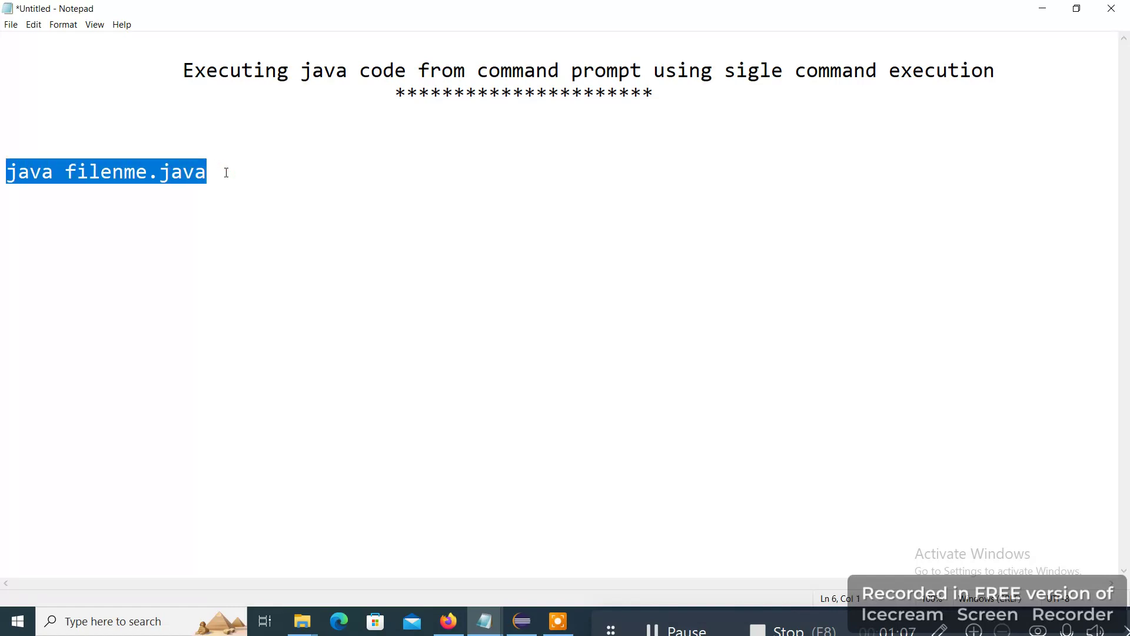
{"action": "left_click", "coordinate": [529, 626]}
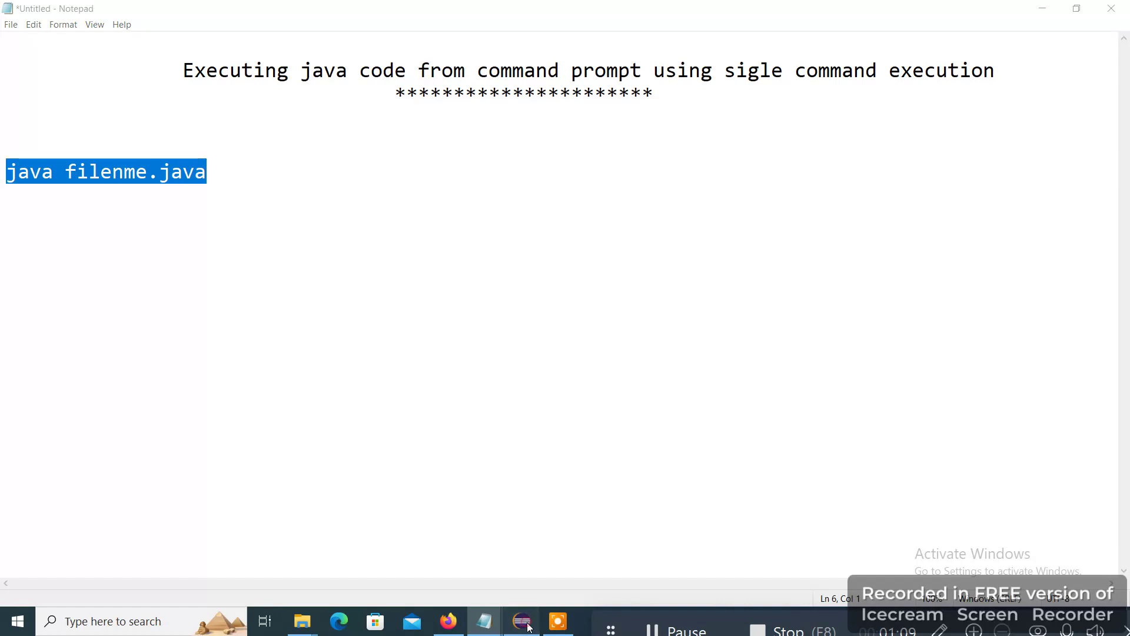
Step: Add class testprog1 to the Day1 package via the New Java Class wizard, including a main method stub
{"action": "left_click", "coordinate": [32, 196]}
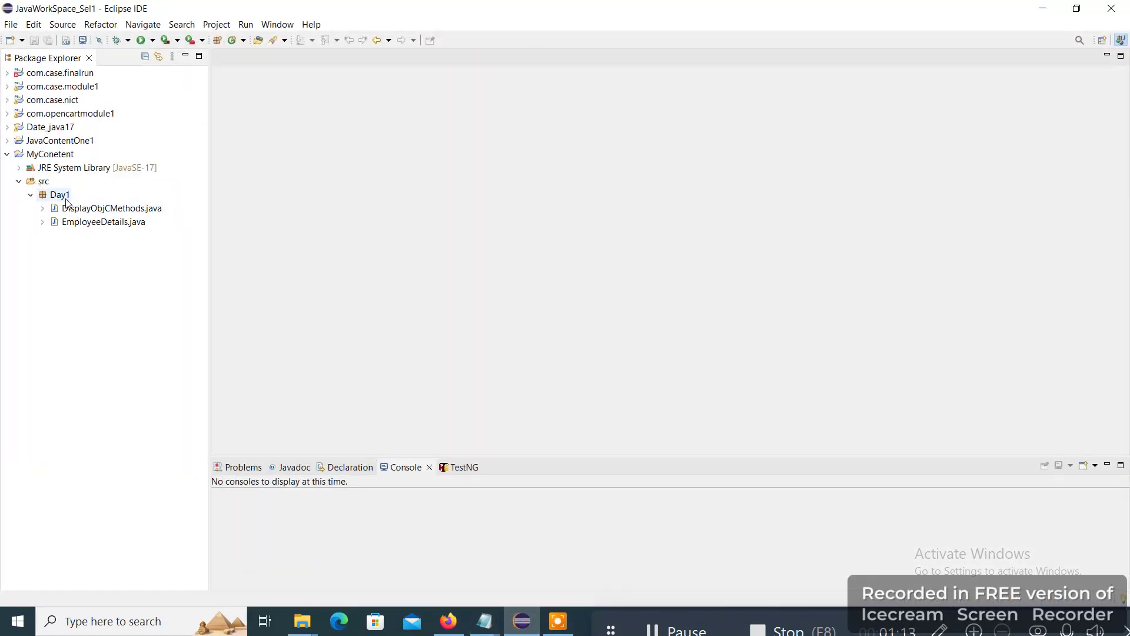
{"action": "left_click", "coordinate": [63, 196]}
{"action": "right_click", "coordinate": [66, 199]}
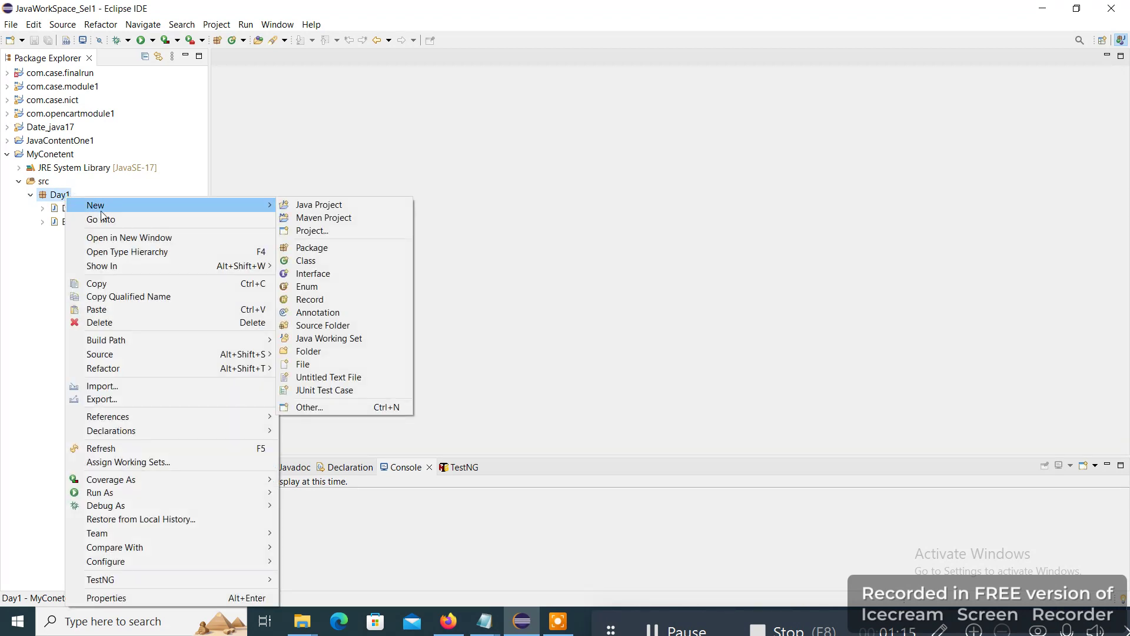
{"action": "left_click", "coordinate": [316, 262]}
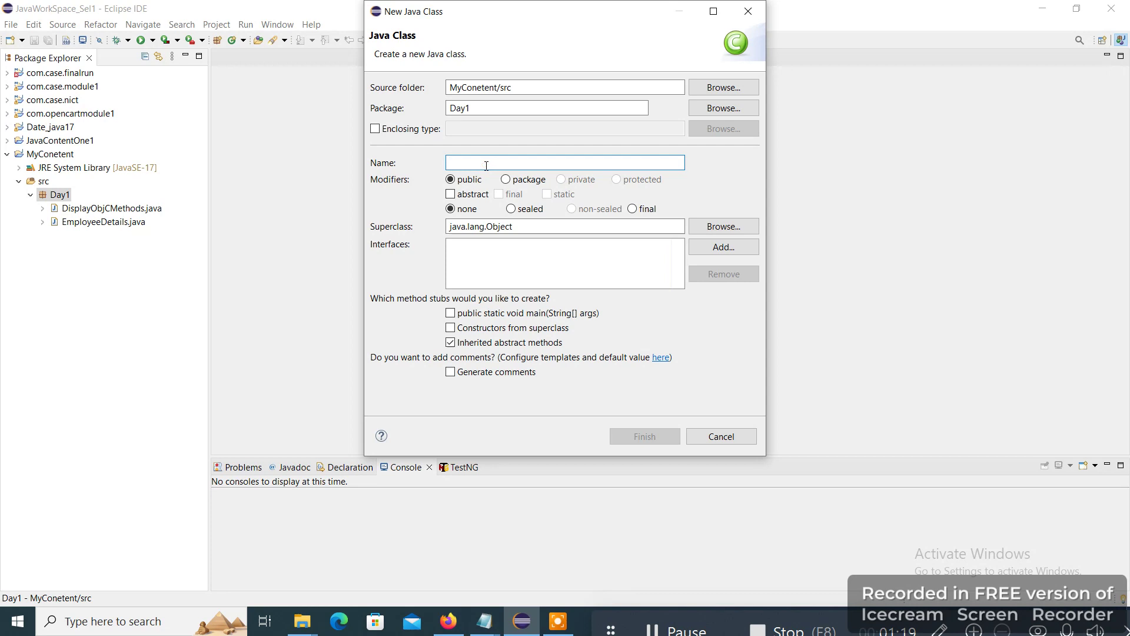
{"action": "type", "text": "test"}
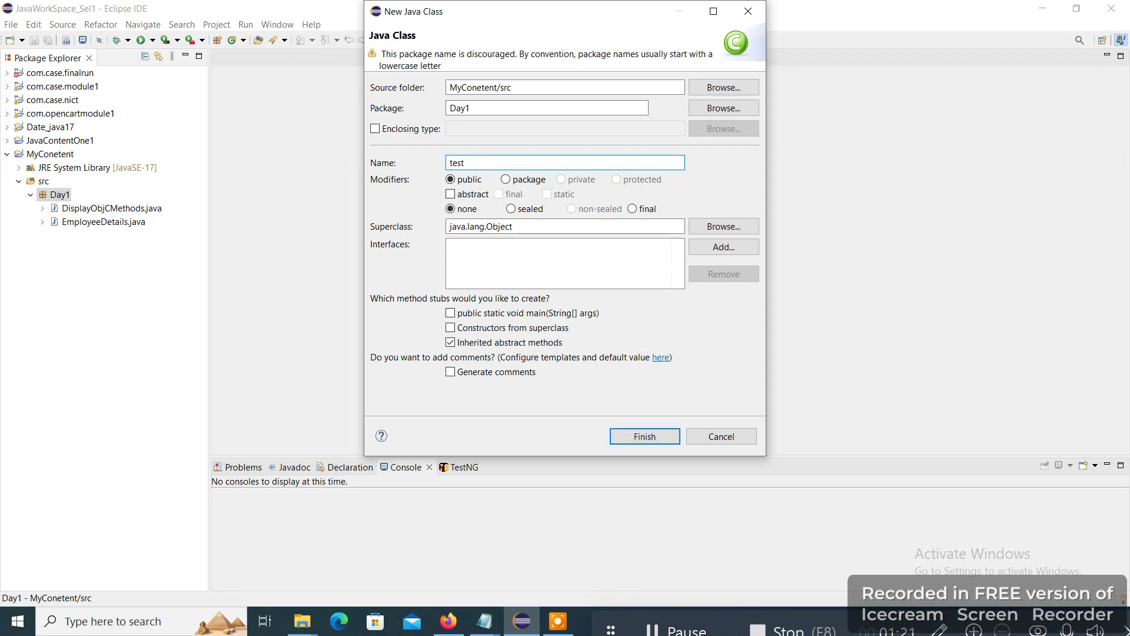
{"action": "type", "text": "p"}
{"action": "type", "text": "rog1."}
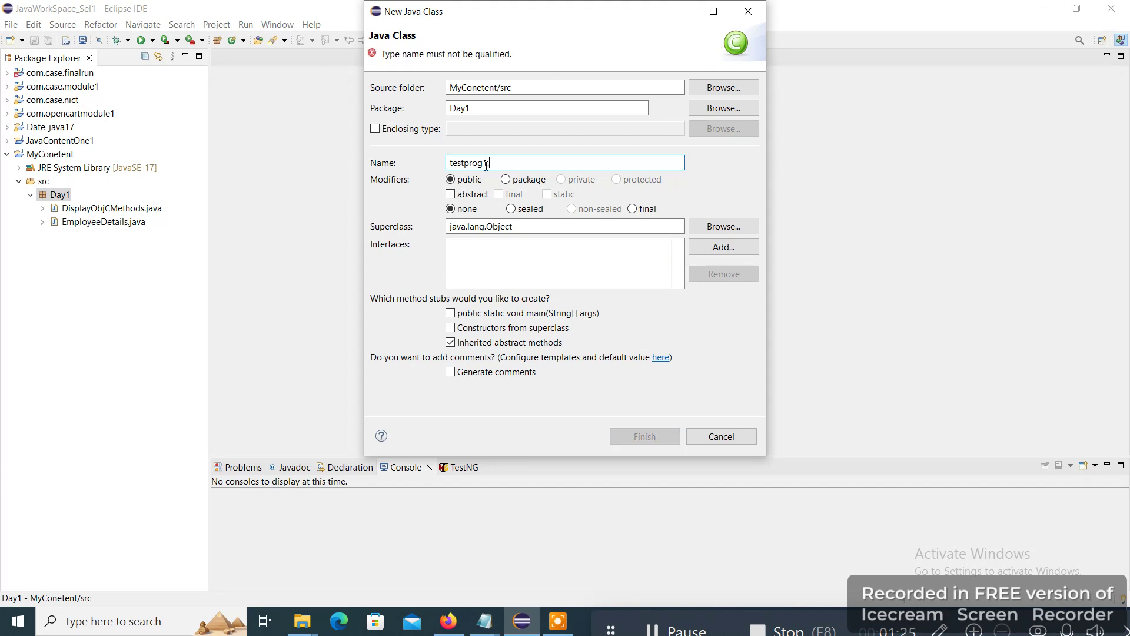
{"action": "key", "text": "BackSpace"}
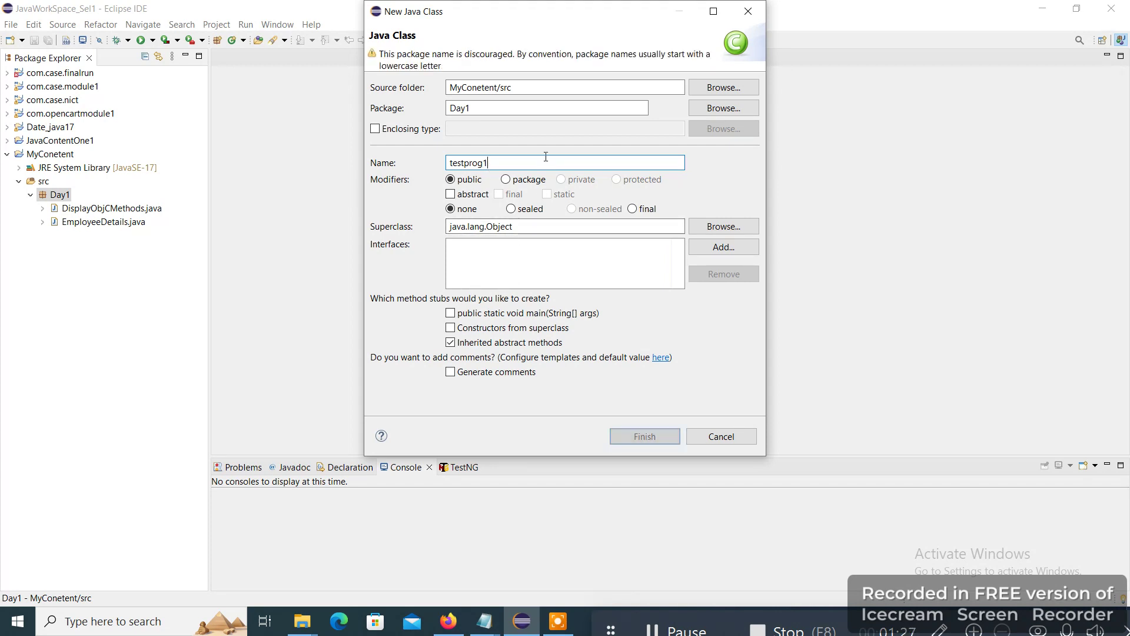
{"action": "left_click", "coordinate": [451, 312]}
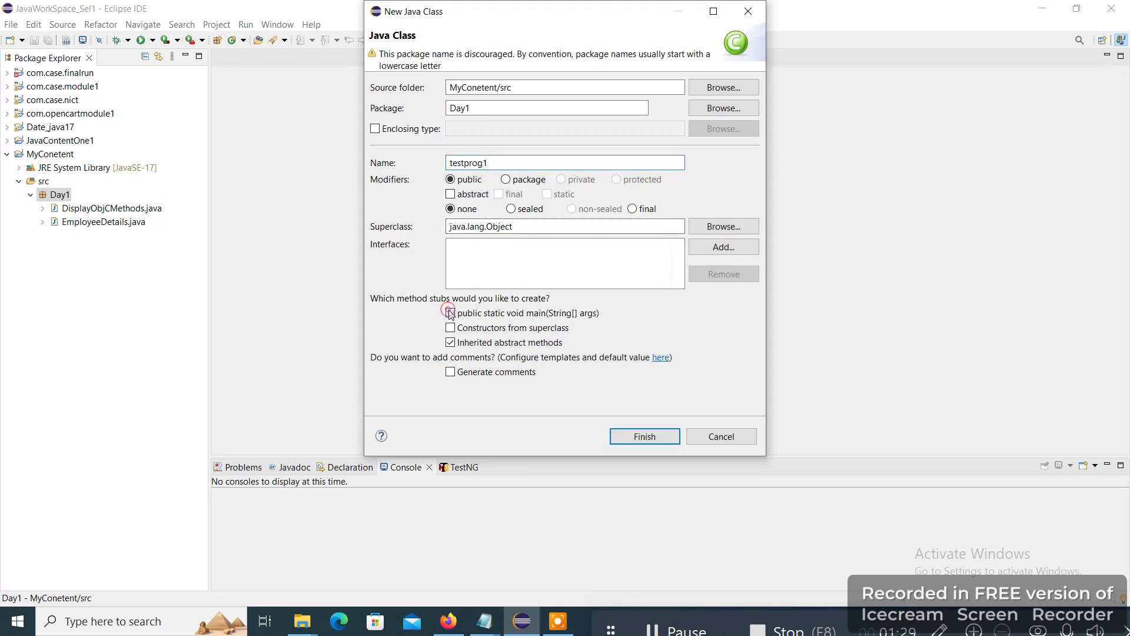
{"action": "left_click", "coordinate": [625, 434]}
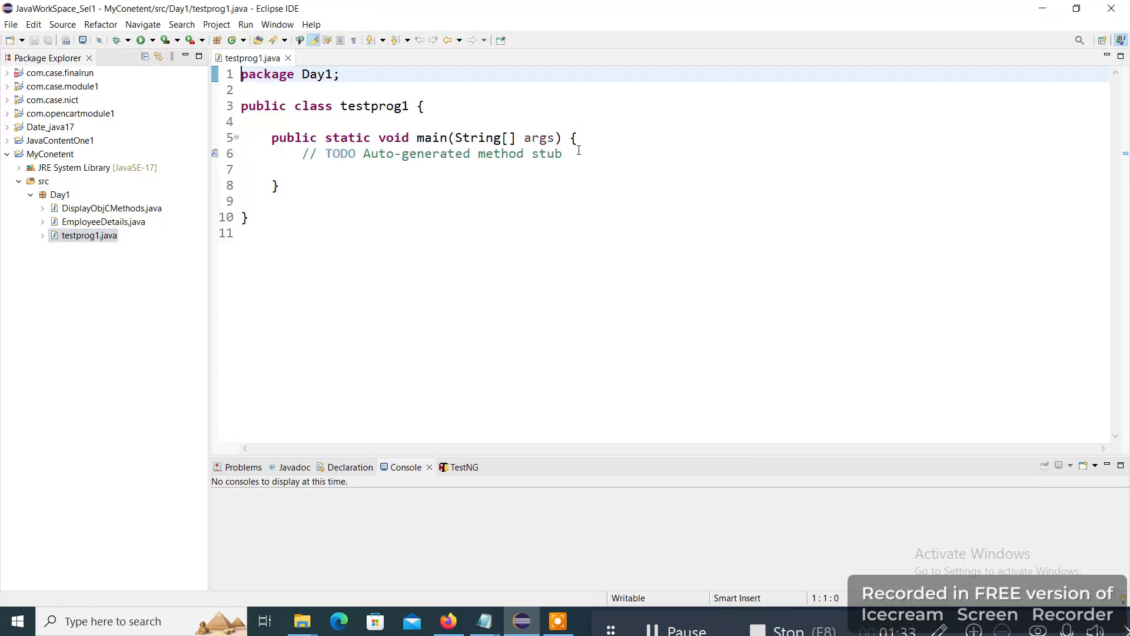
Step: Add System.out.println("Hello There !") inside main using the sysout shortcut, then save testprog1.java
{"action": "left_click", "coordinate": [579, 151]}
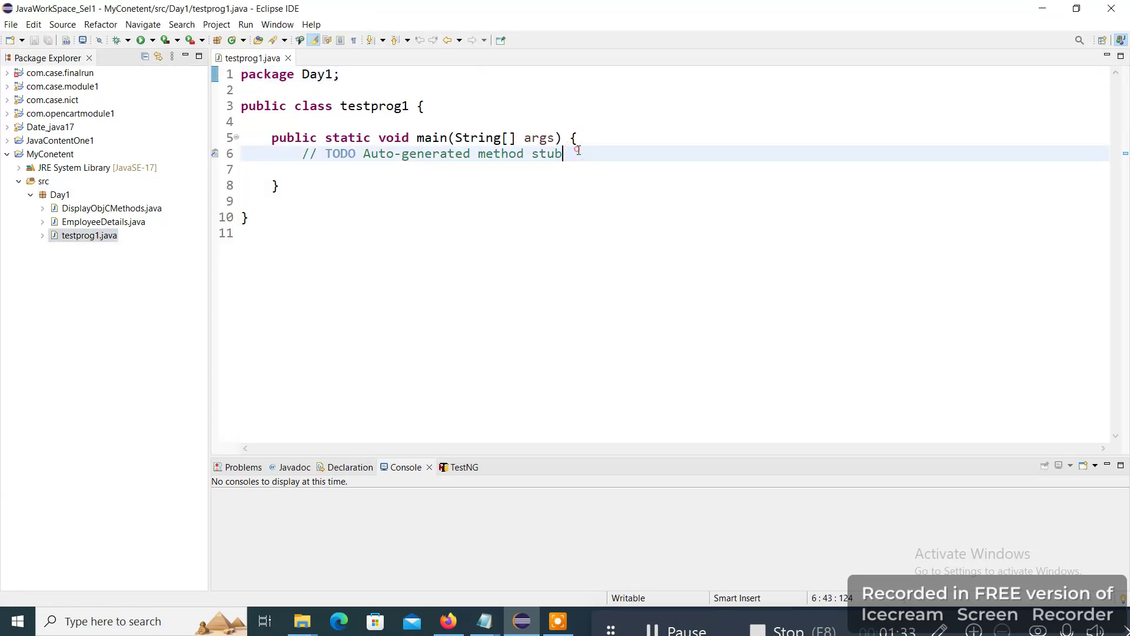
{"action": "key", "text": "Return"}
{"action": "type", "text": "S"}
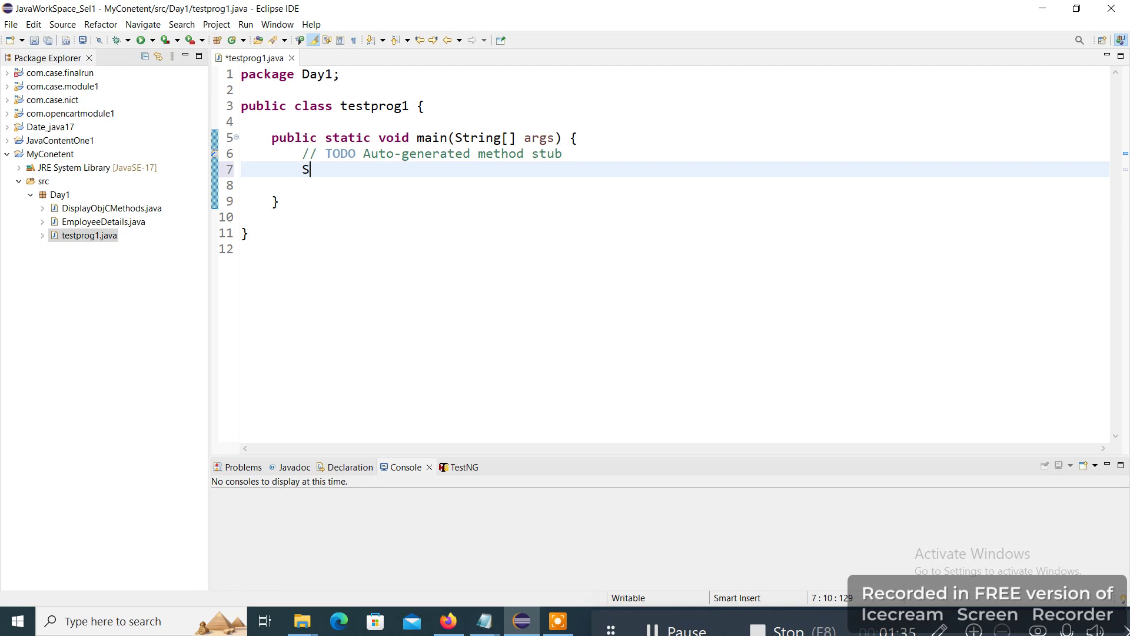
{"action": "type", "text": "ysout"}
{"action": "key", "text": "ctrl+space"}
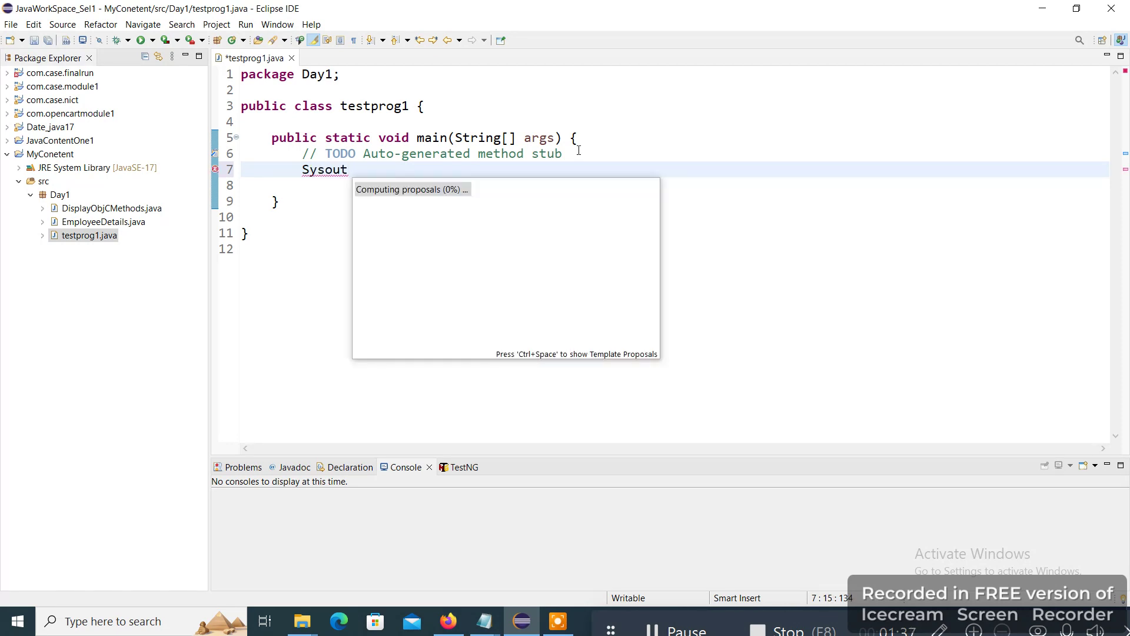
{"action": "key", "text": "Return"}
{"action": "type", "text": "\"H"}
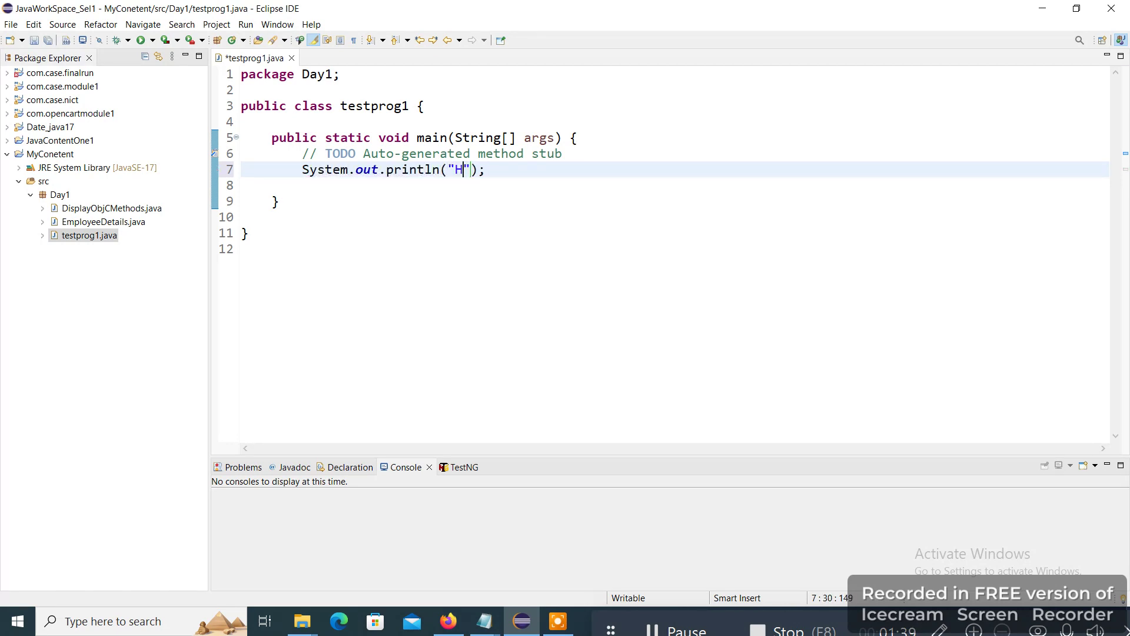
{"action": "type", "text": "ello "}
{"action": "type", "text": "There !"}
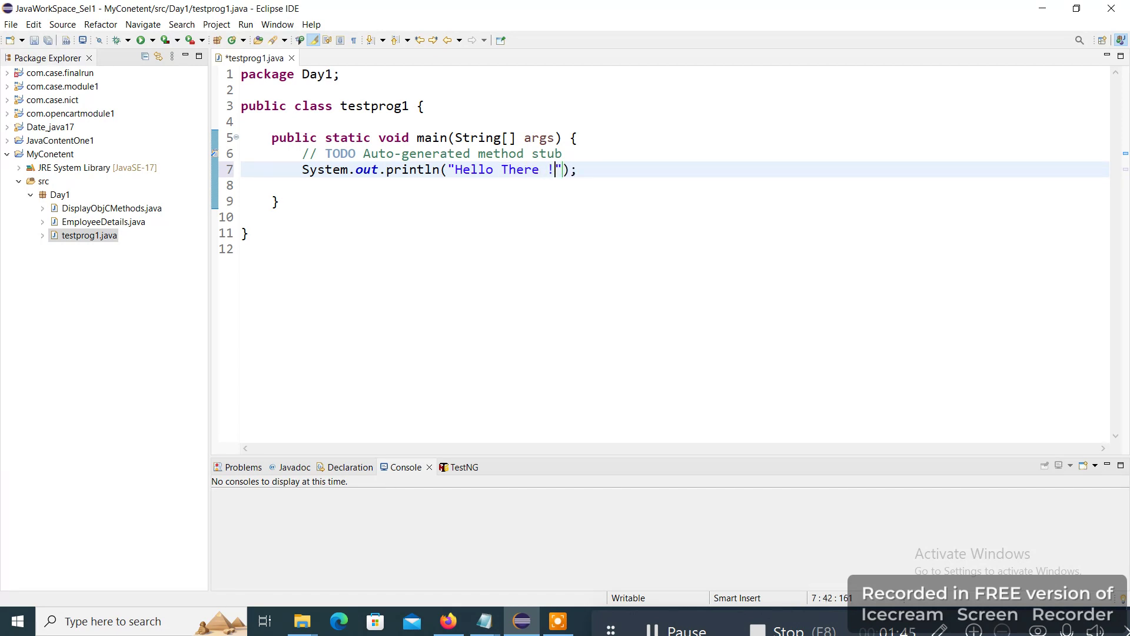
{"action": "left_click", "coordinate": [568, 401]}
{"action": "key", "text": "ctrl+s"}
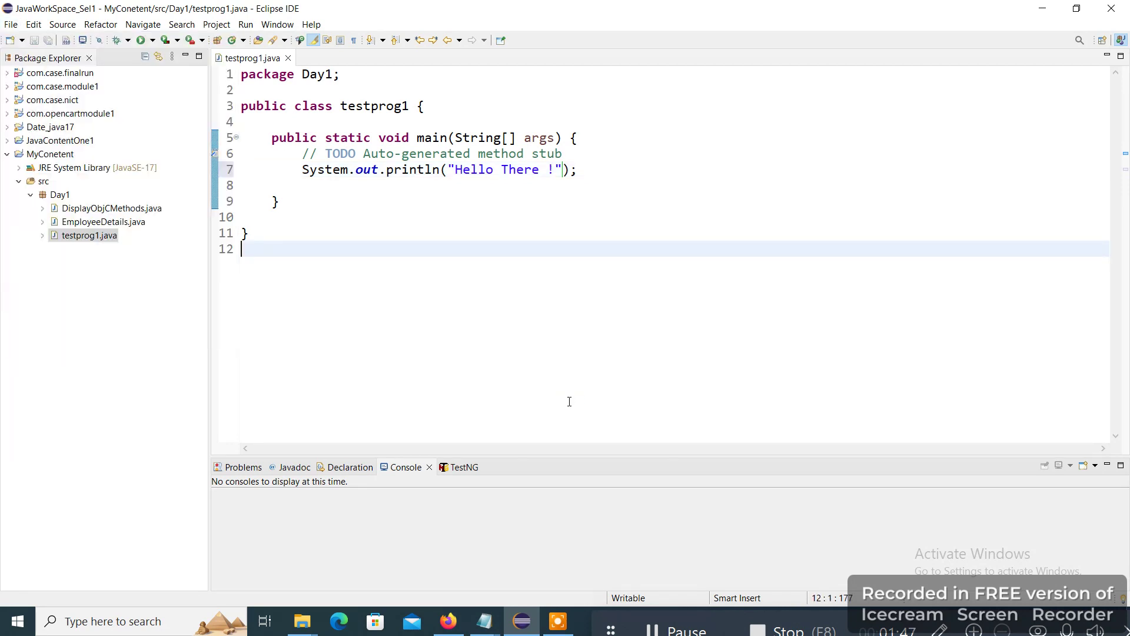
Step: Open the Properties of testprog1.java and highlight the Day1 folder path in its Location
{"action": "left_click", "coordinate": [69, 238]}
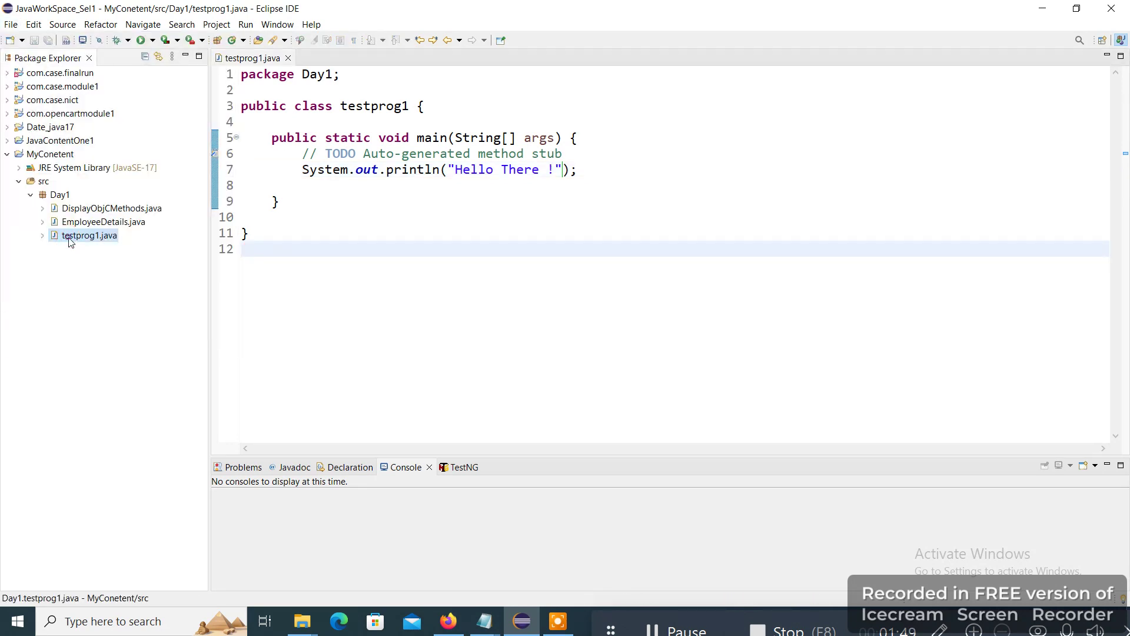
{"action": "right_click", "coordinate": [70, 240]}
{"action": "left_click", "coordinate": [147, 597]}
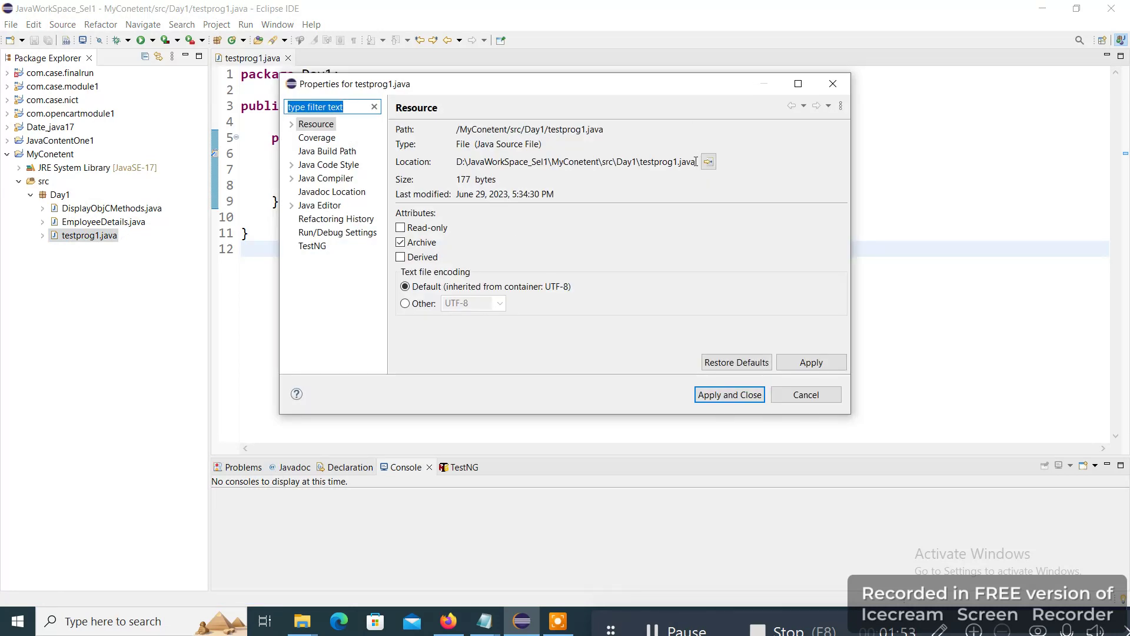
{"action": "left_click", "coordinate": [639, 161]}
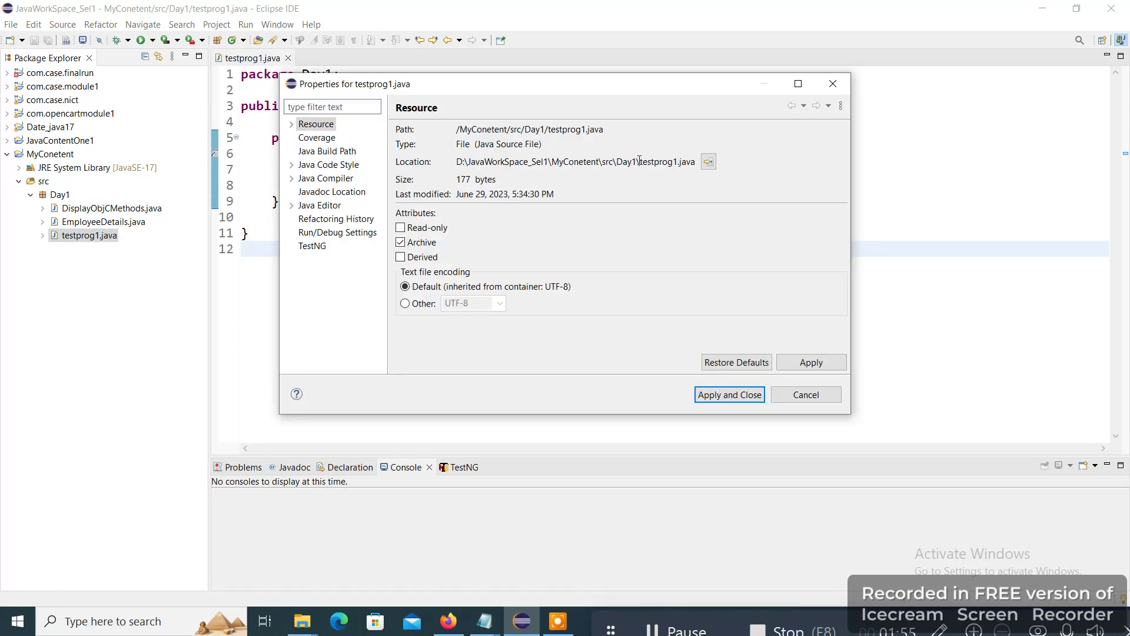
{"action": "mouse_move", "coordinate": [624, 161]}
{"action": "left_mouse_down"}
{"action": "mouse_move", "coordinate": [639, 161]}
{"action": "mouse_move", "coordinate": [468, 161]}
{"action": "left_mouse_up"}
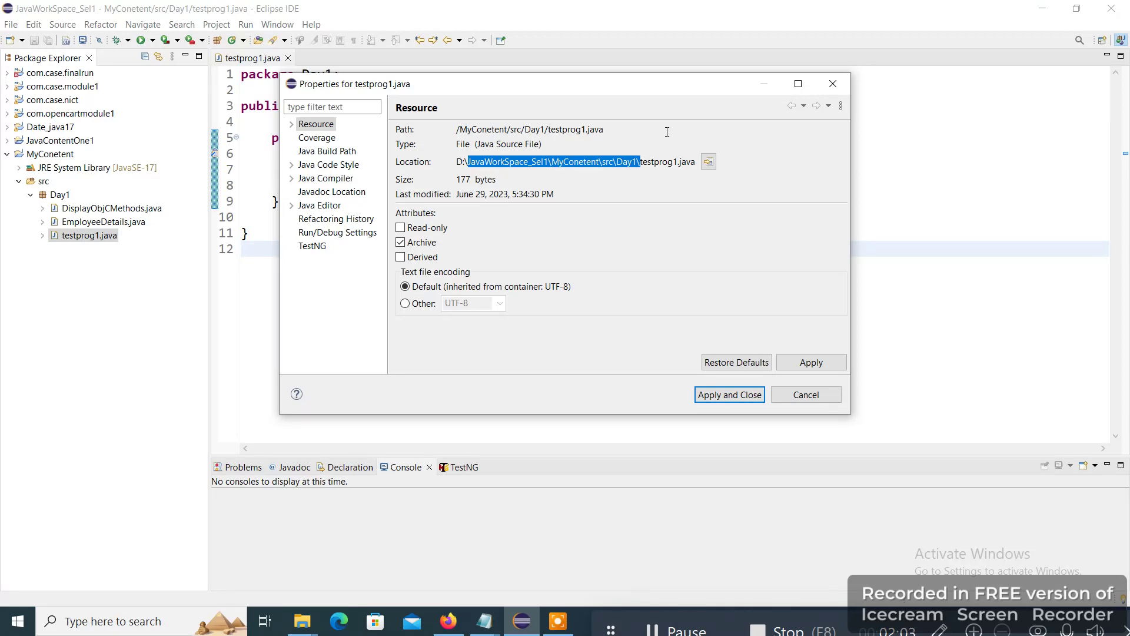
Step: Launch cmd and change into D:\JavaWorkSpace_Sel1\MyConetent\src\Day1
{"action": "left_click", "coordinate": [183, 626]}
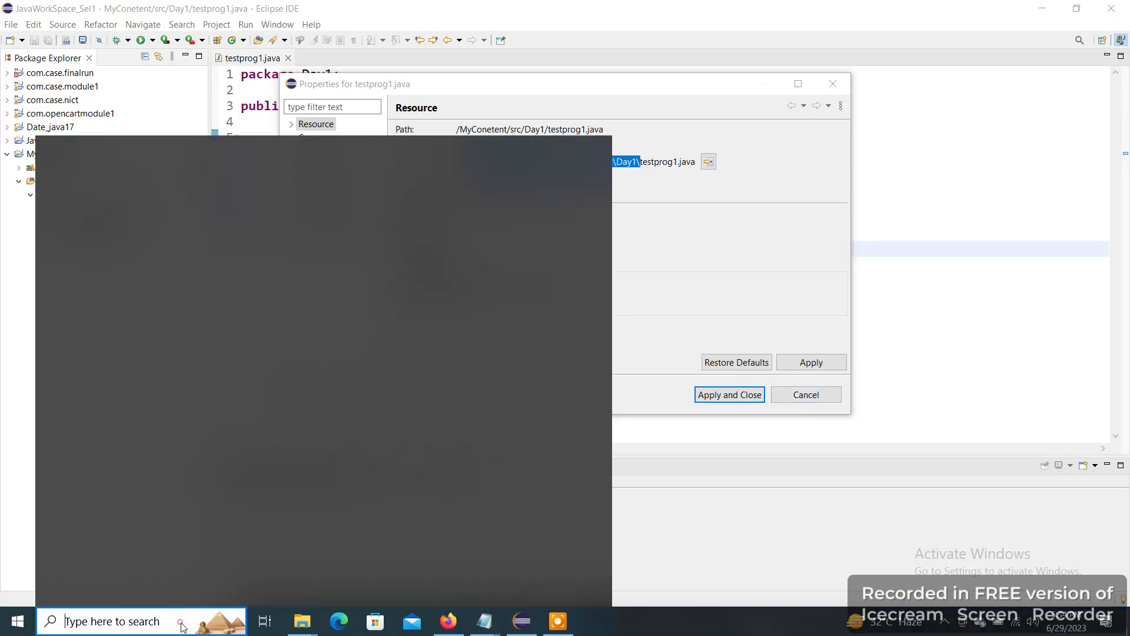
{"action": "type", "text": "cmd"}
{"action": "key", "text": "Return"}
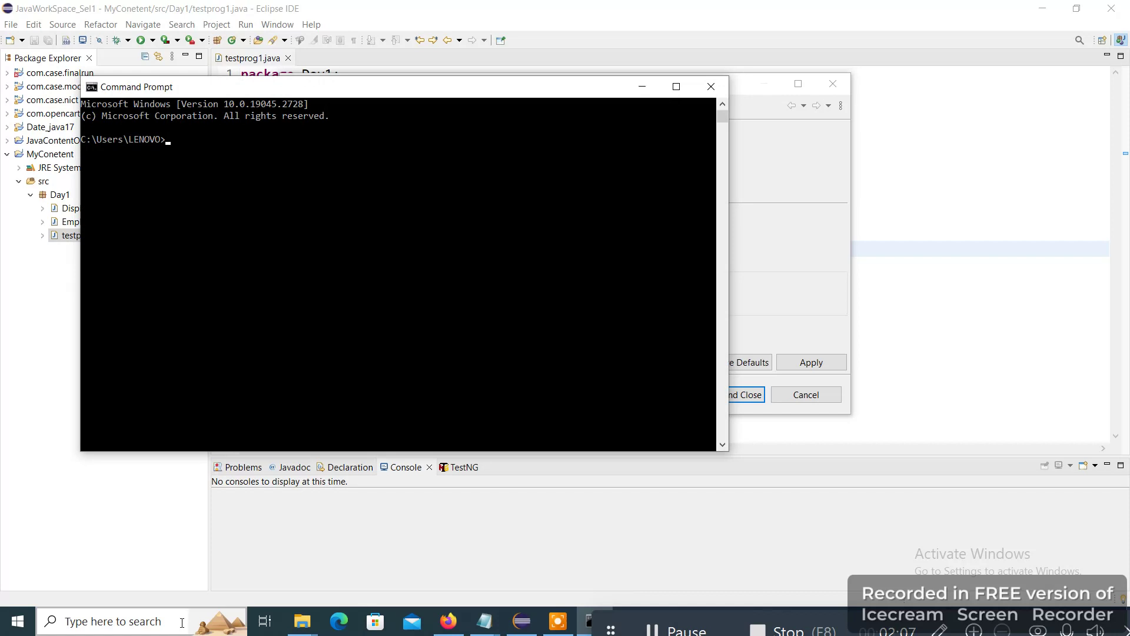
{"action": "type", "text": "D:"}
{"action": "key", "text": "Return"}
{"action": "type", "text": "cd JavaWorkSpace_Sel1\\MyConetent\\src\\Day1\\"}
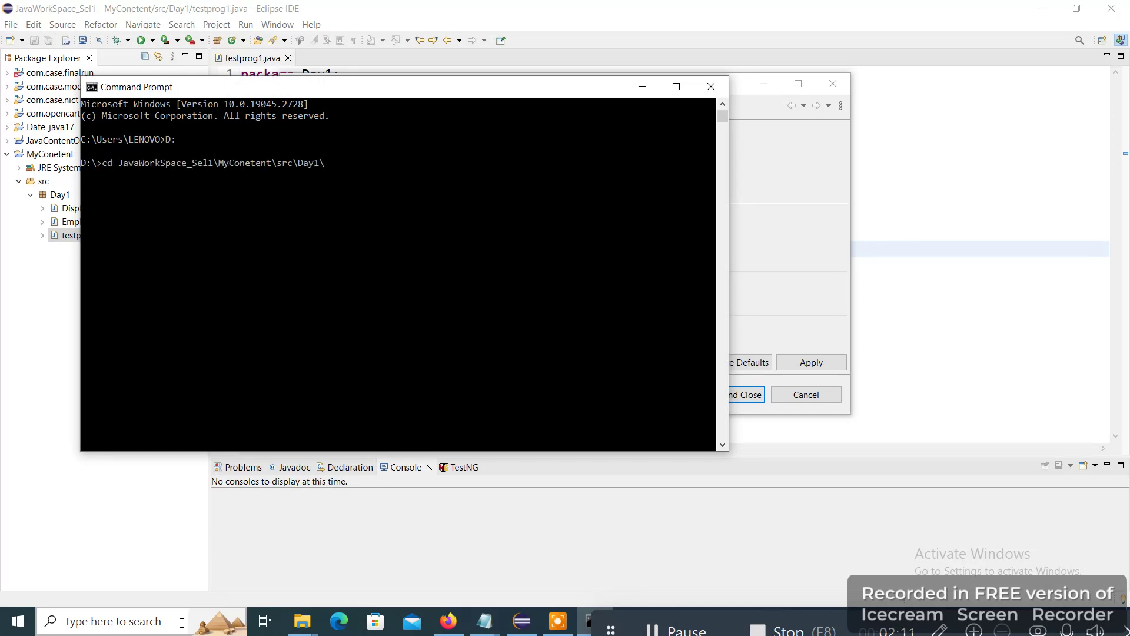
{"action": "key", "text": "Return"}
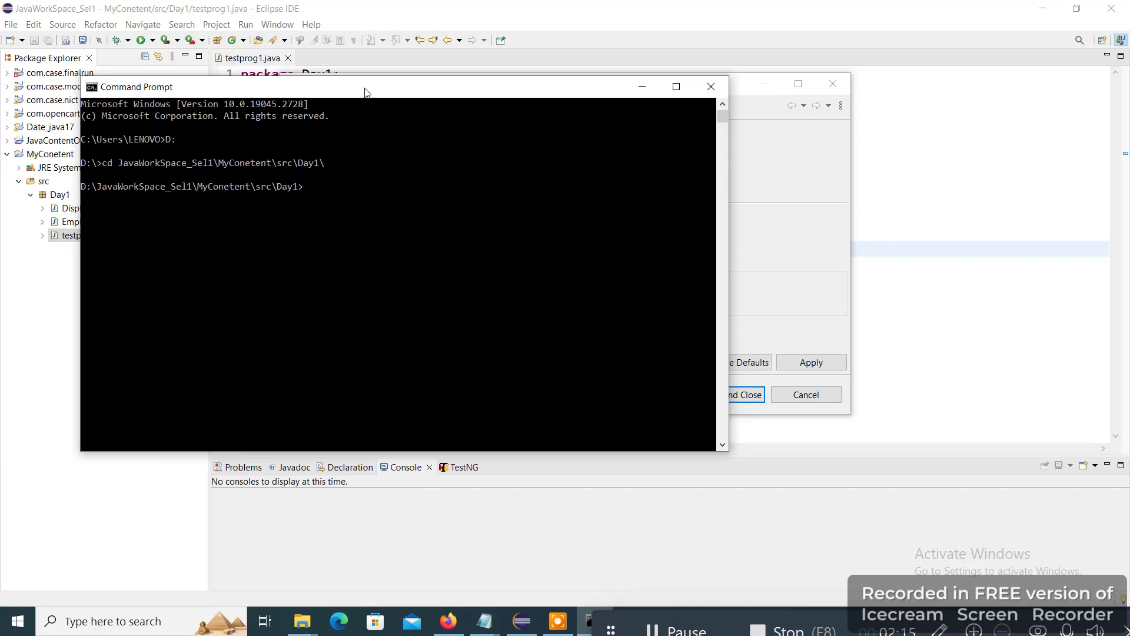
{"action": "left_click_drag", "start_coordinate": [366, 92], "coordinate": [471, 235]}
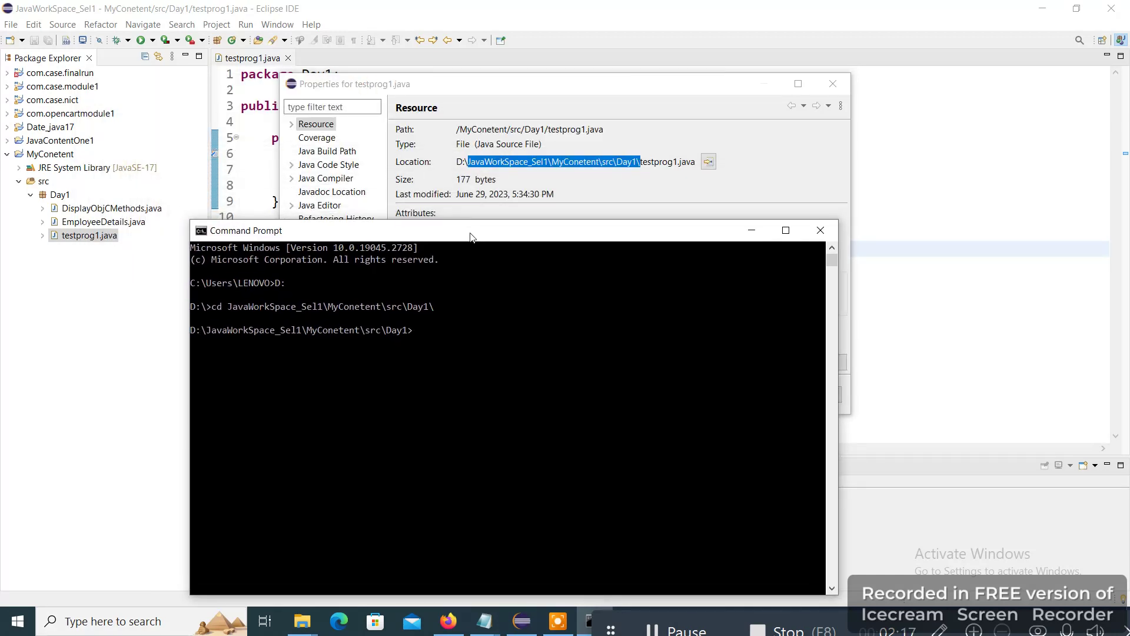
{"action": "type", "text": "java"}
{"action": "type", "text": " test"}
{"action": "type", "text": "prog1."}
{"action": "type", "text": "java"}
Step: Execute 'java testprog1.java' in the Day1 folder, printing 'Hello There !'
{"action": "key", "text": "Return"}
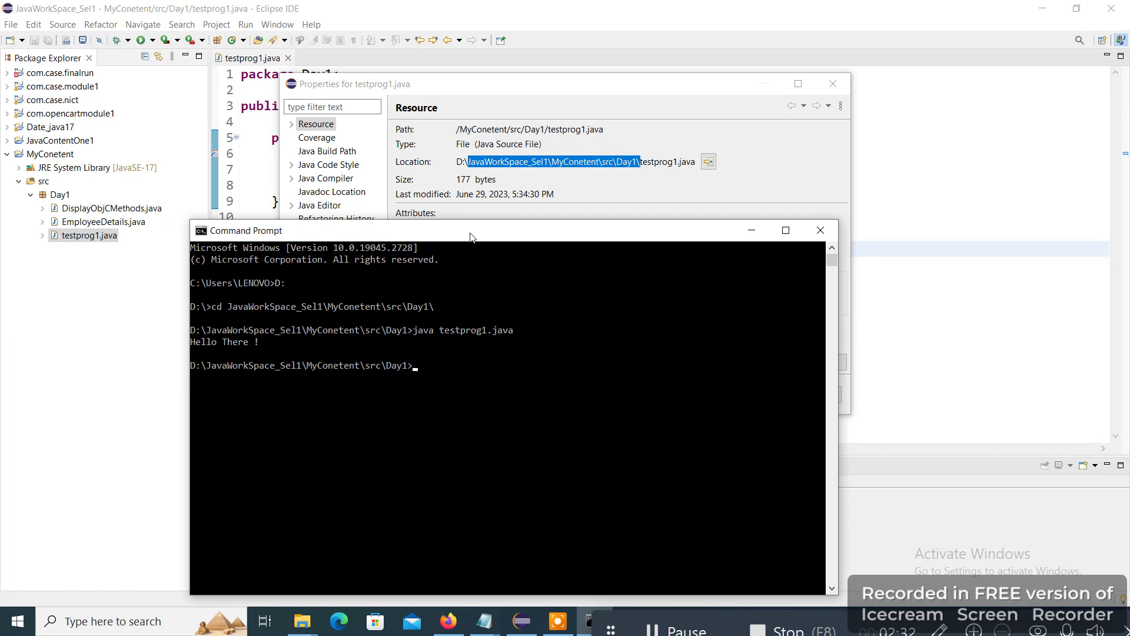
Step: Close the testprog1.java Properties dialog and bring Command Prompt back in front of Eclipse
{"action": "left_click", "coordinate": [833, 85]}
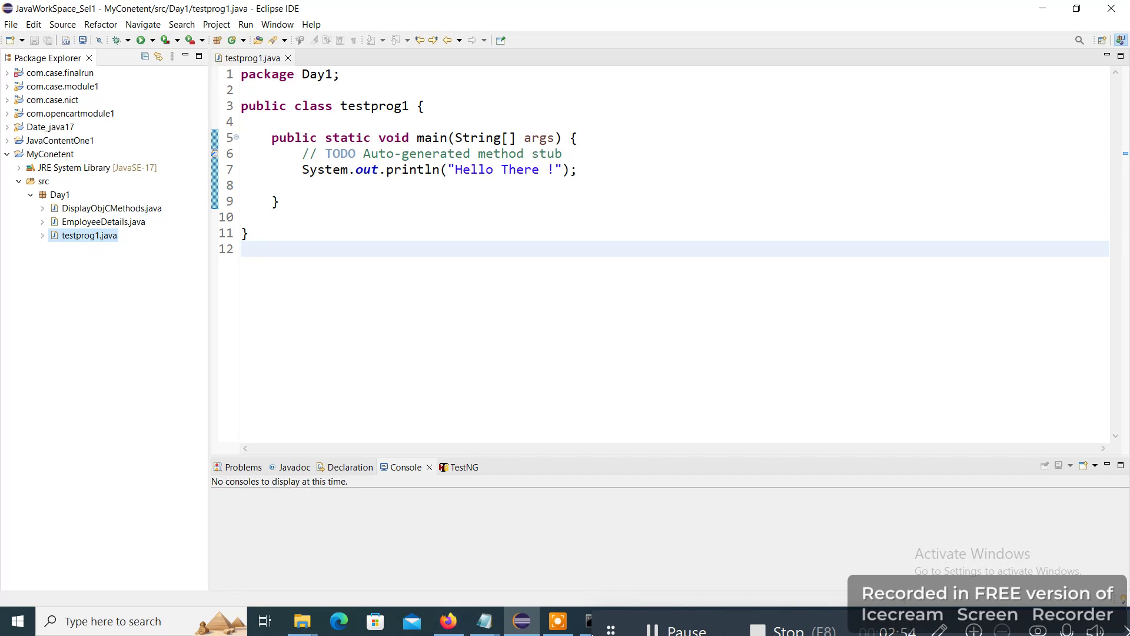
{"action": "left_click", "coordinate": [588, 626]}
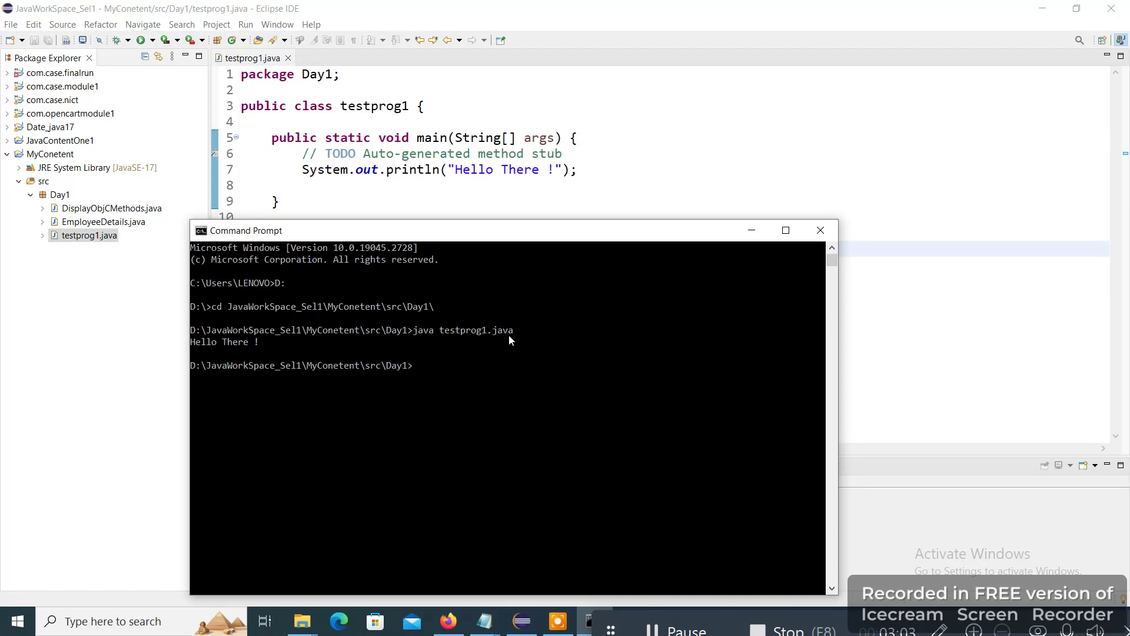
{"action": "left_click", "coordinate": [566, 621]}
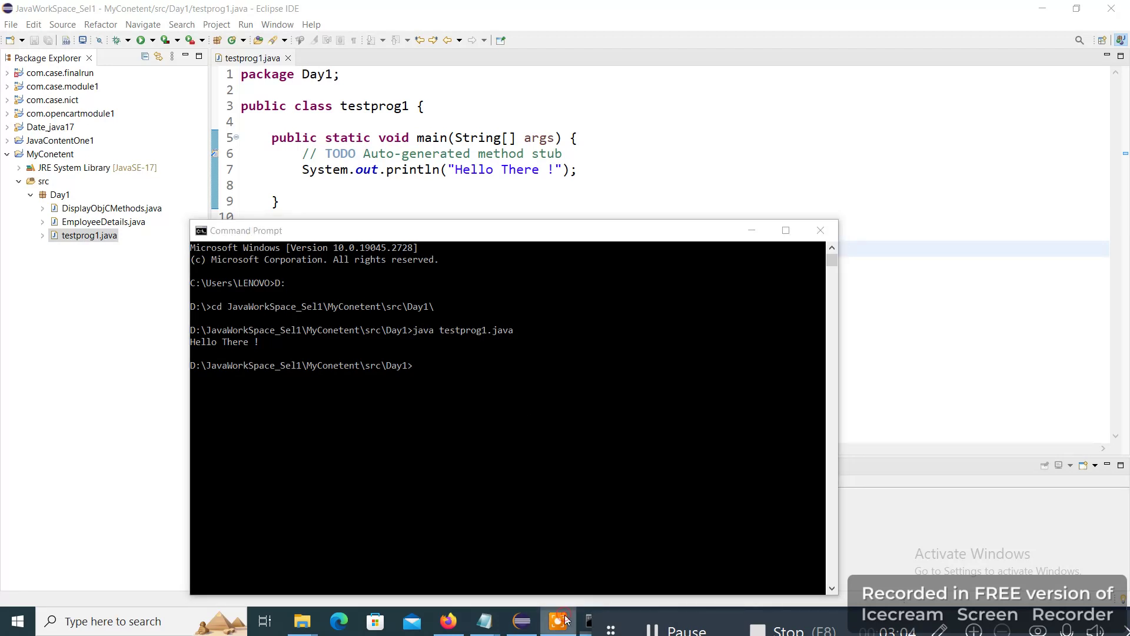